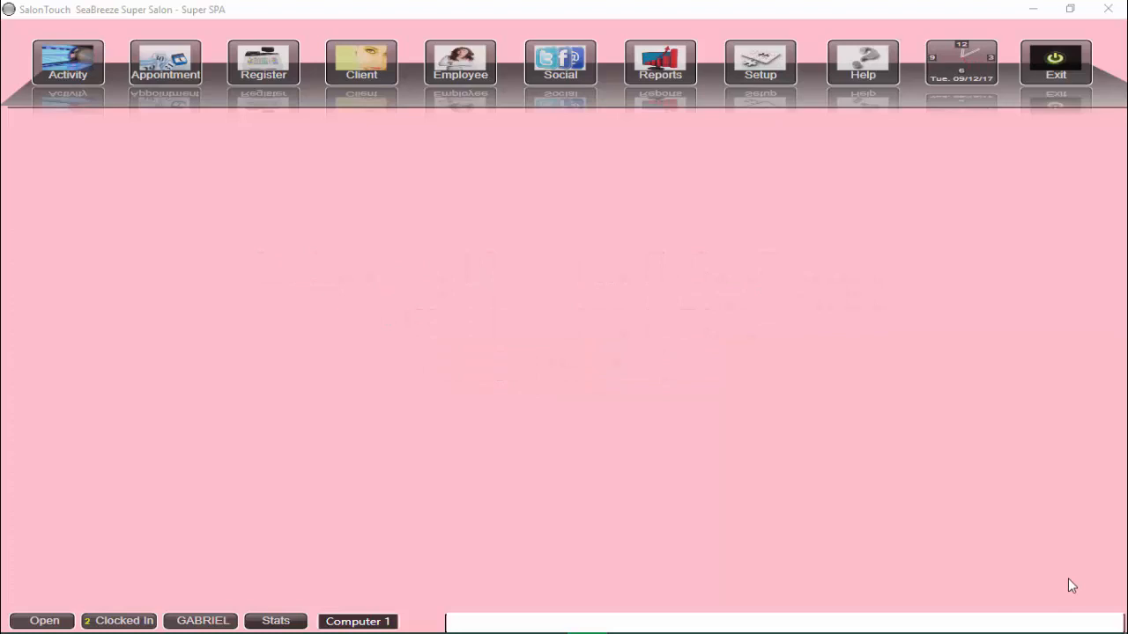
# Open the setup options and examine the Tan options for the wait list
pyautogui.click(757, 74)
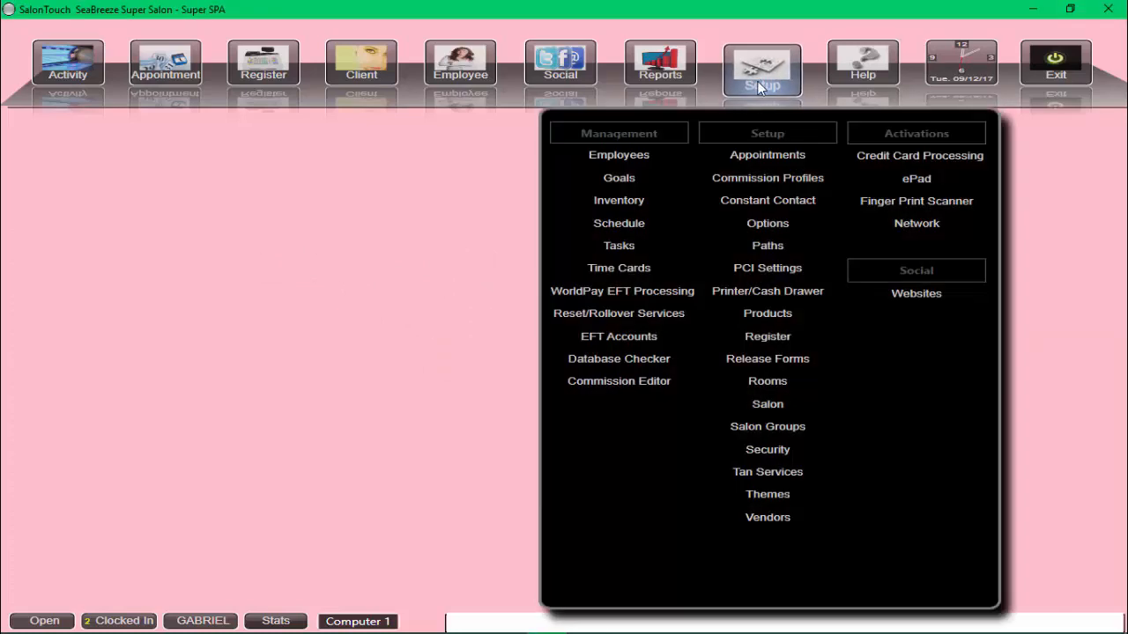
pyautogui.click(772, 224)
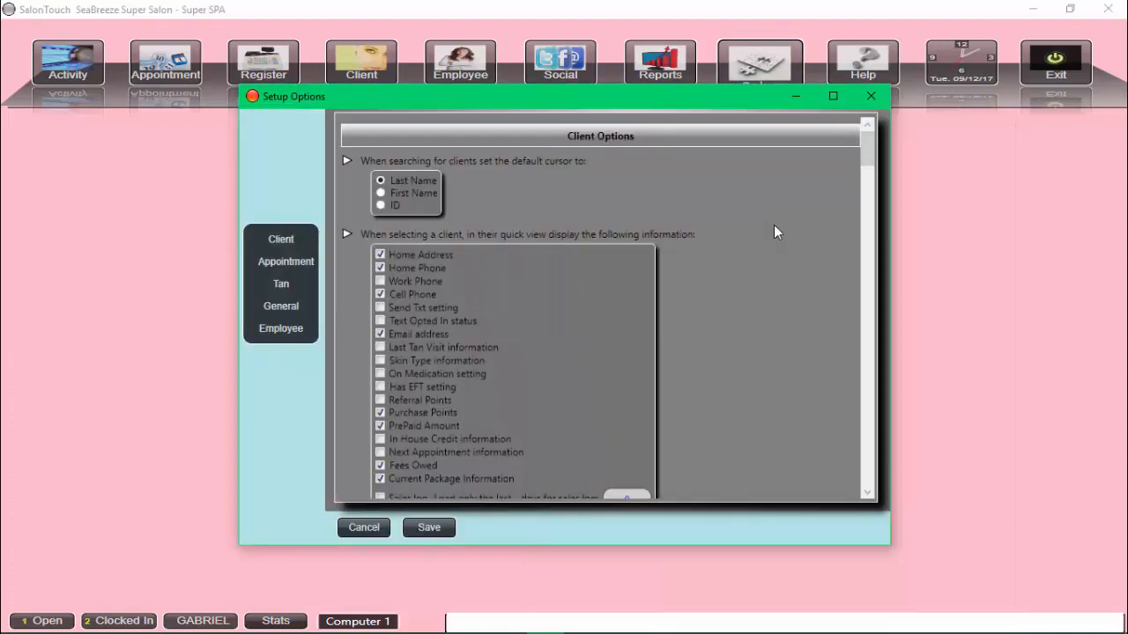
pyautogui.click(283, 287)
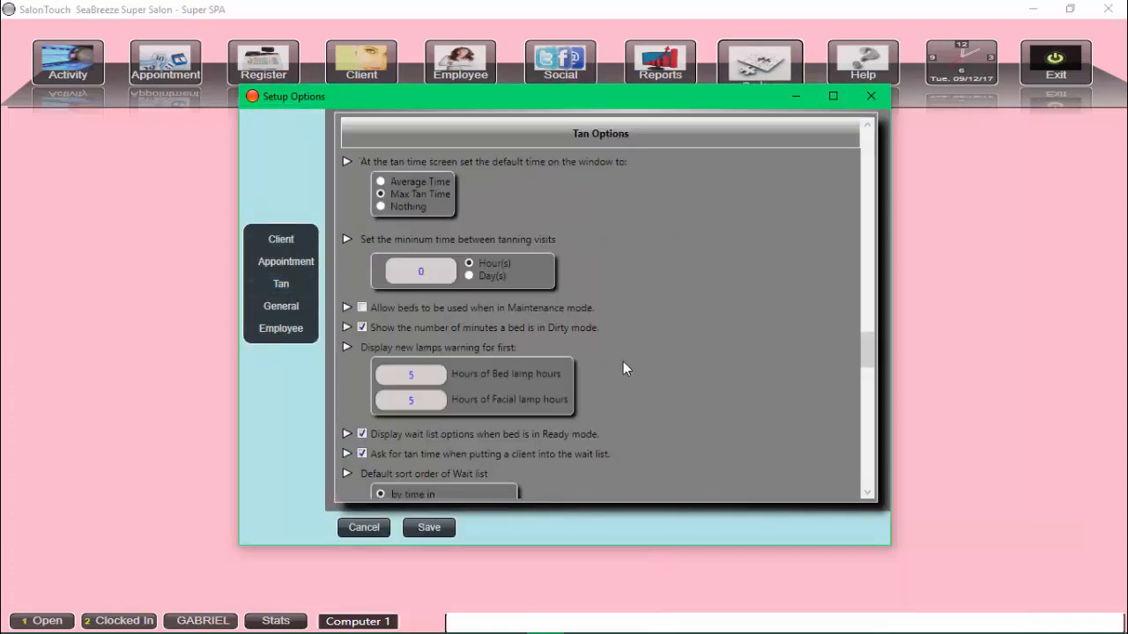
pyautogui.scroll(-5, 623, 368)
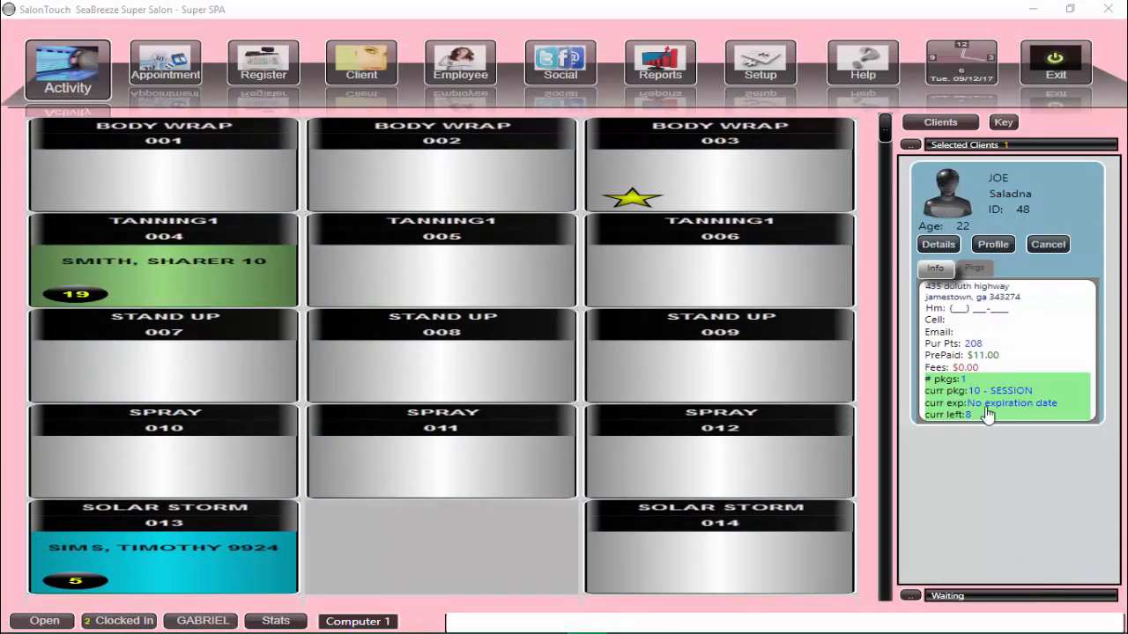
# Put the selected client on the wait list for room 004 with delay time 1 and tan time 20, and show the waiting clients
pyautogui.click(232, 281)
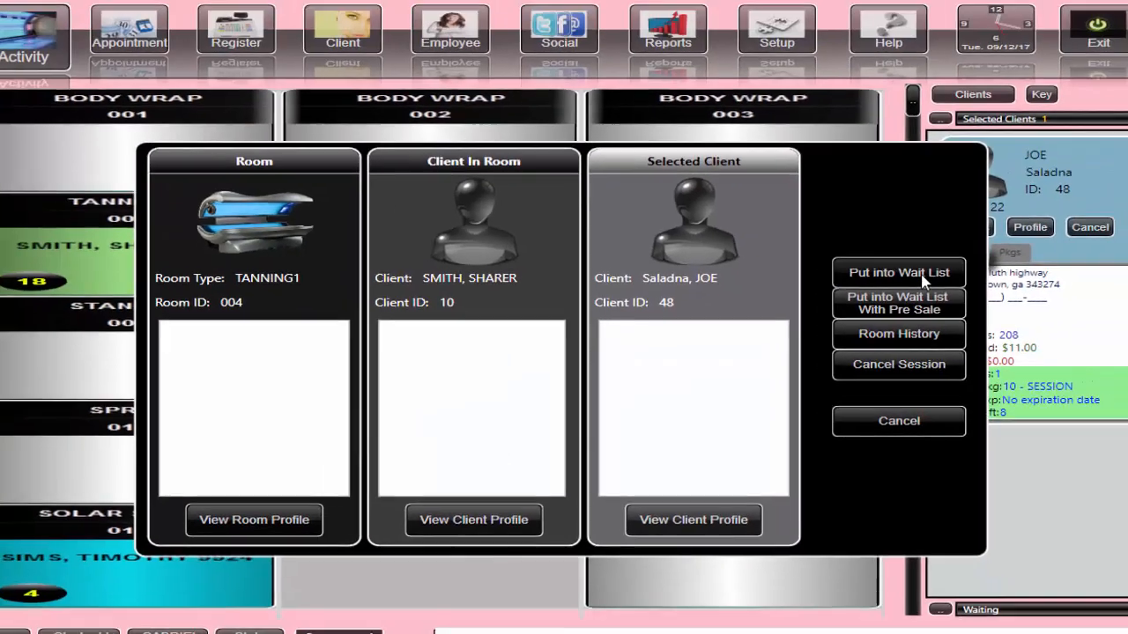
pyautogui.click(1004, 221)
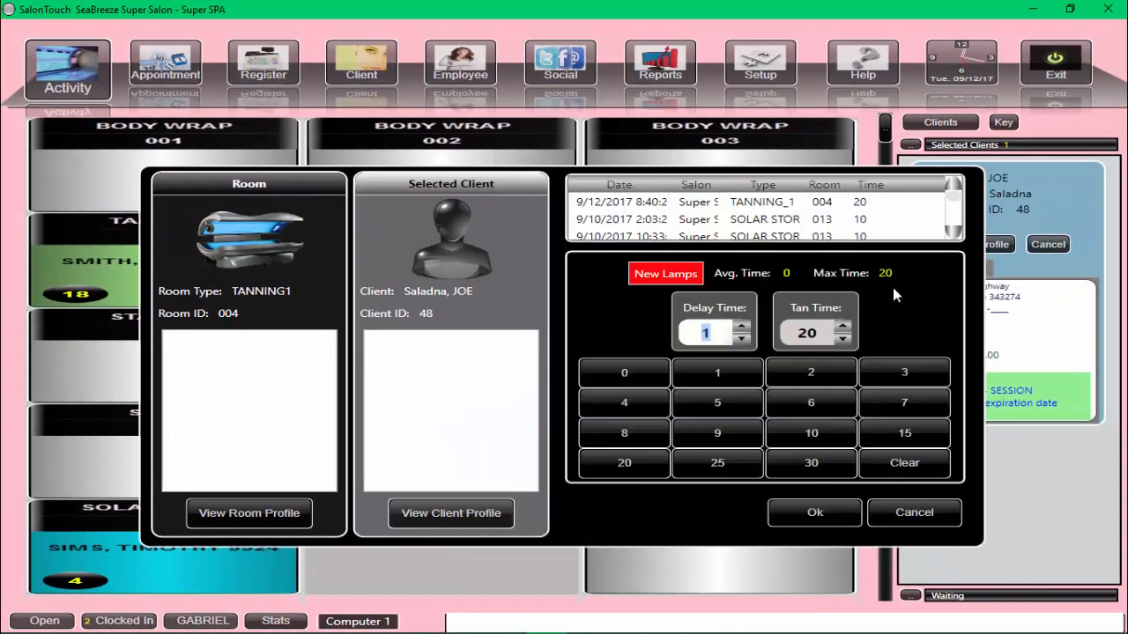
pyautogui.click(816, 514)
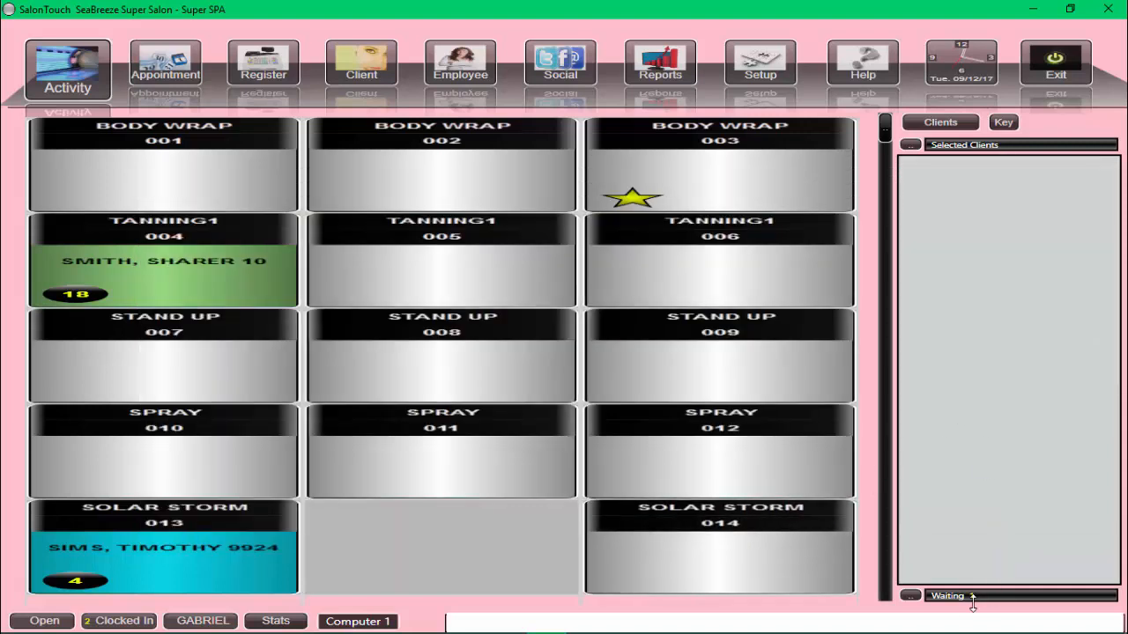
pyautogui.click(910, 597)
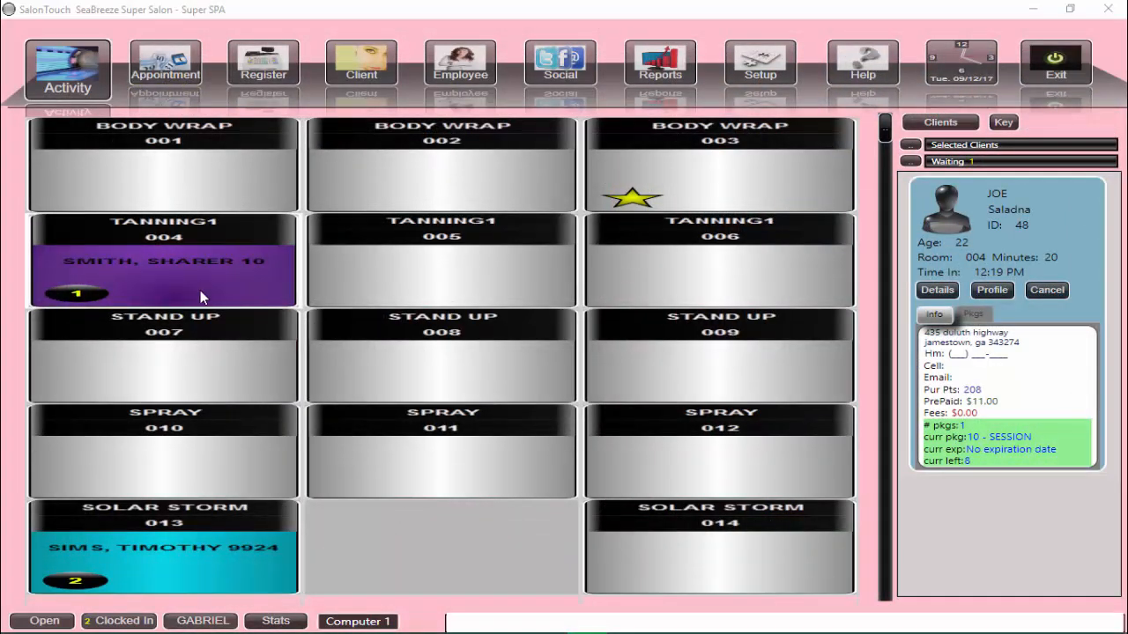
# Mark tanning room 004 as clean and confirm that it was cleaned
pyautogui.click(200, 290)
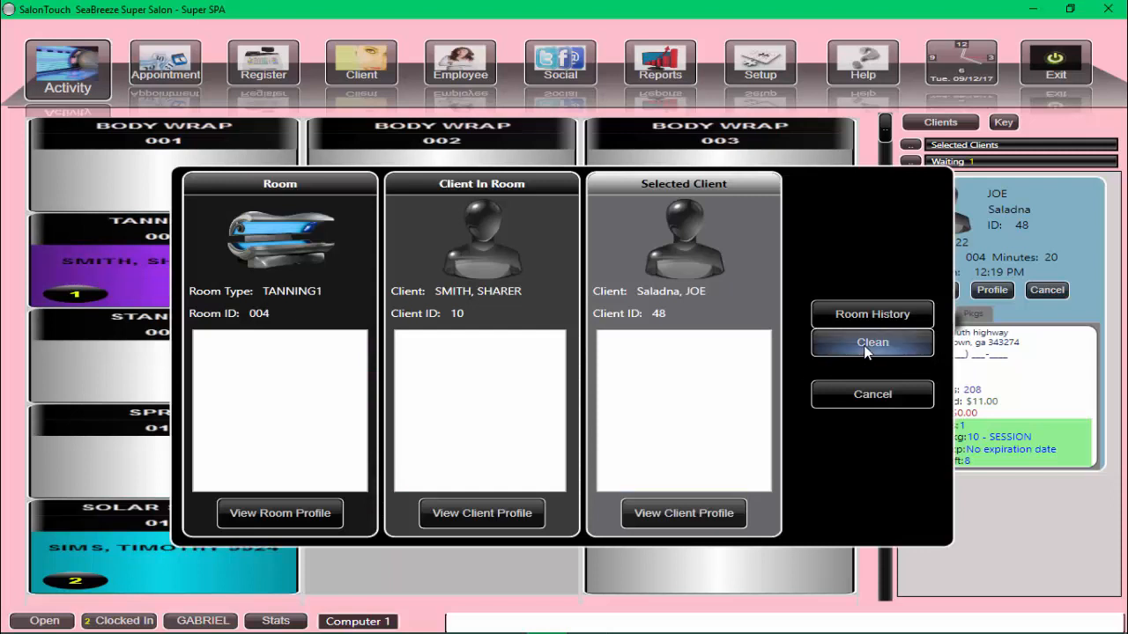
pyautogui.click(863, 346)
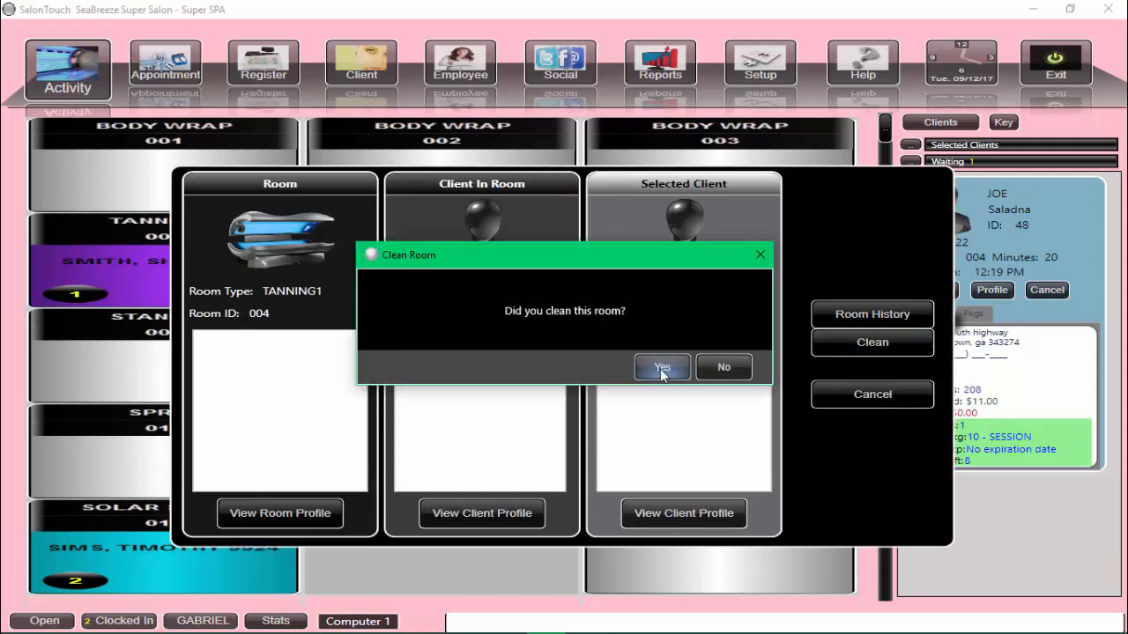
pyautogui.click(661, 368)
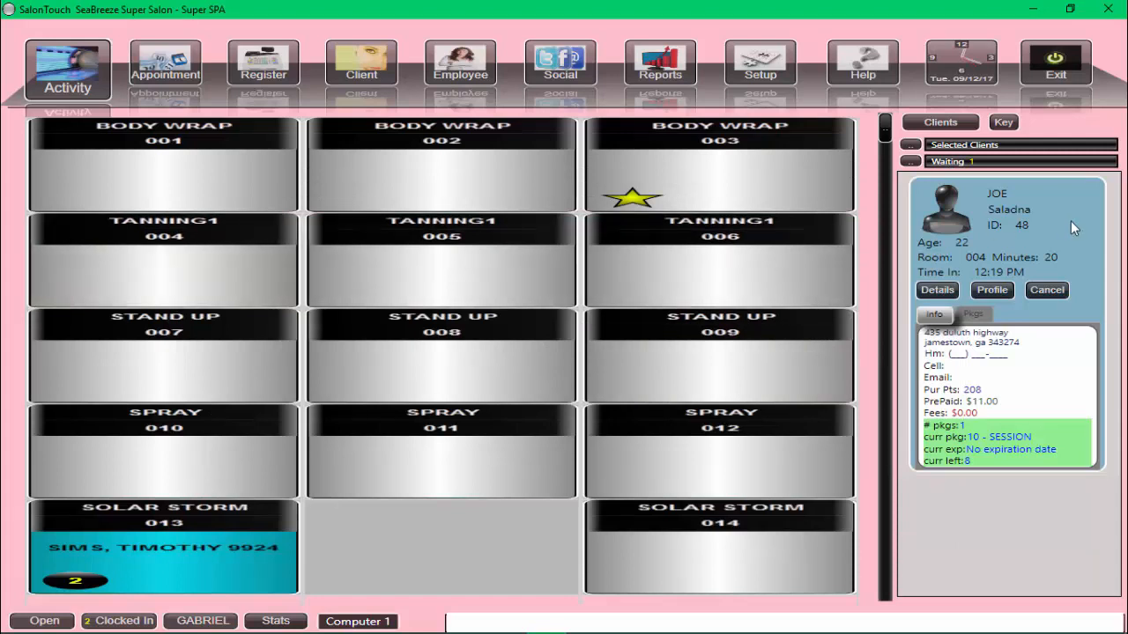
# Move the waiting client into room 004 using the 10 - SESSION package, with delay time 1 and tan time 20
pyautogui.moveTo(1071, 221); pyautogui.dragTo(196, 284)
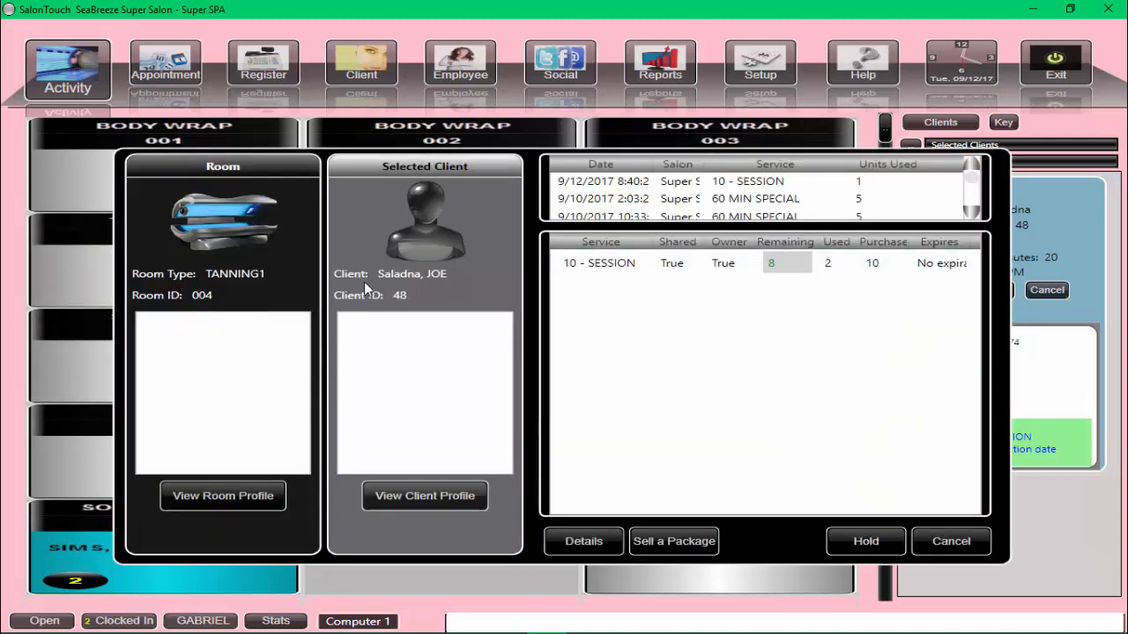
pyautogui.doubleClick(586, 264)
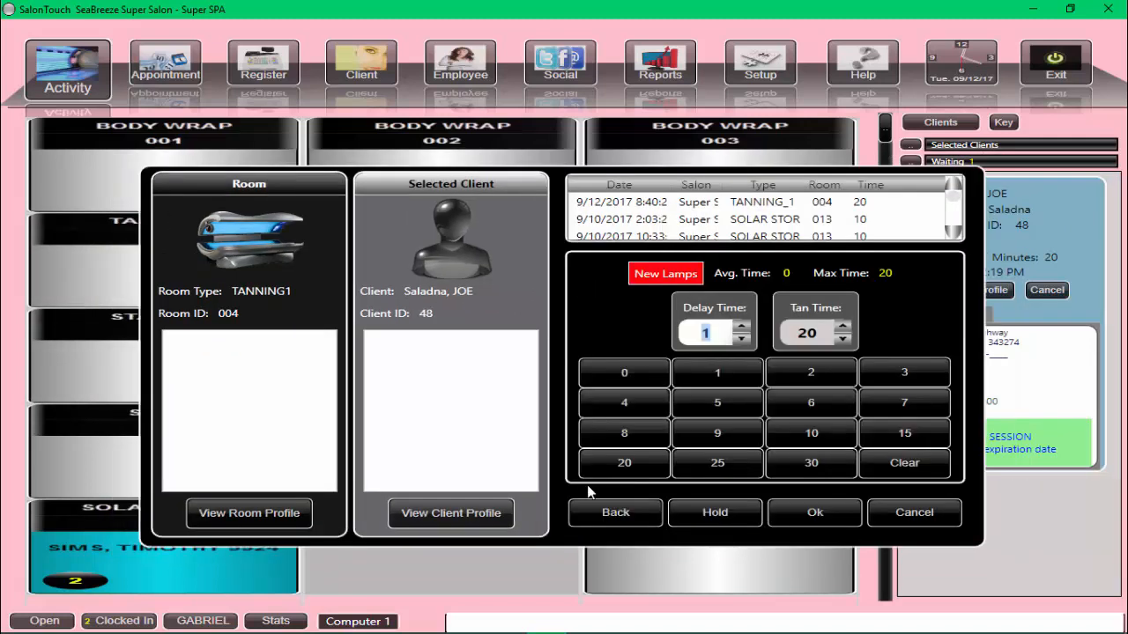
pyautogui.click(819, 516)
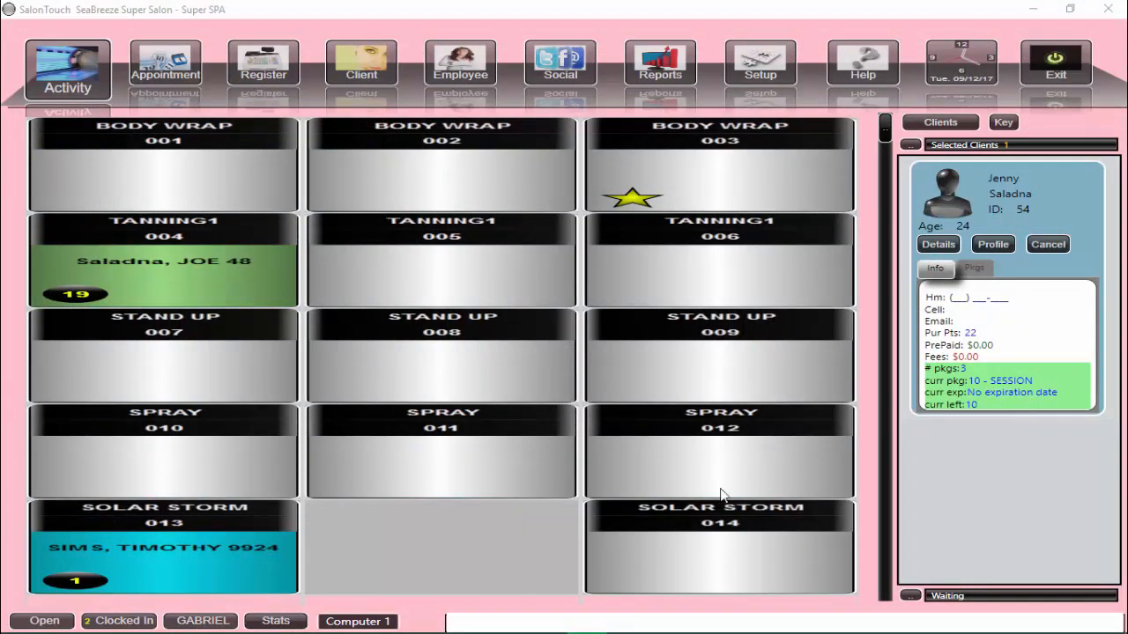
# Put the selected client on the wait list for Solar Storm room 013 with delay time 5 and tan time 20, and show the waiting clients
pyautogui.click(201, 586)
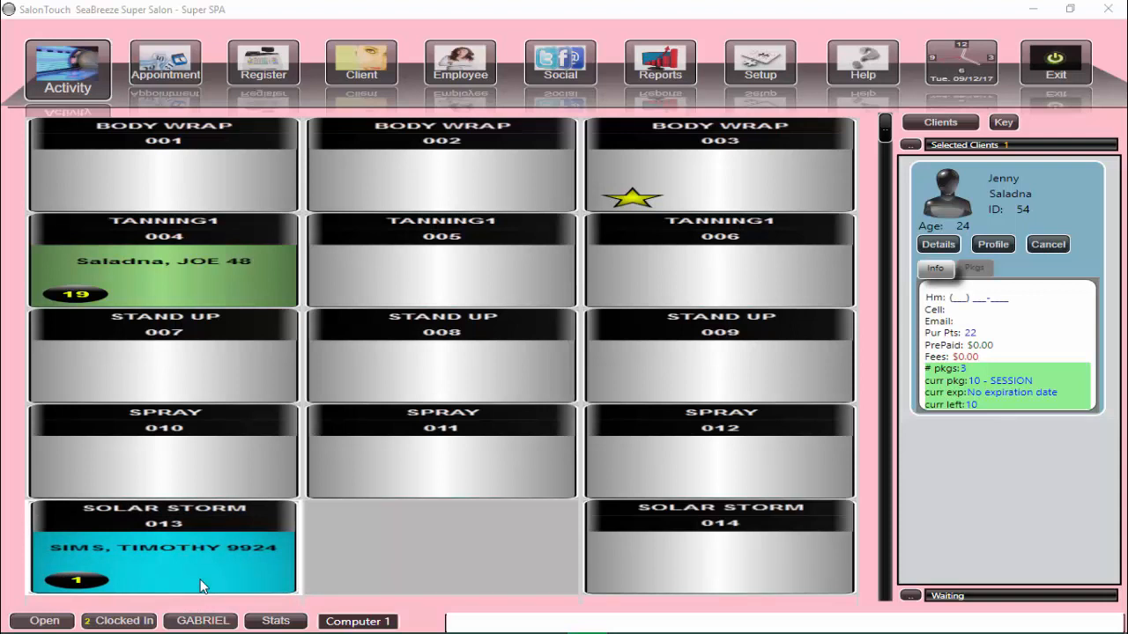
pyautogui.click(201, 585)
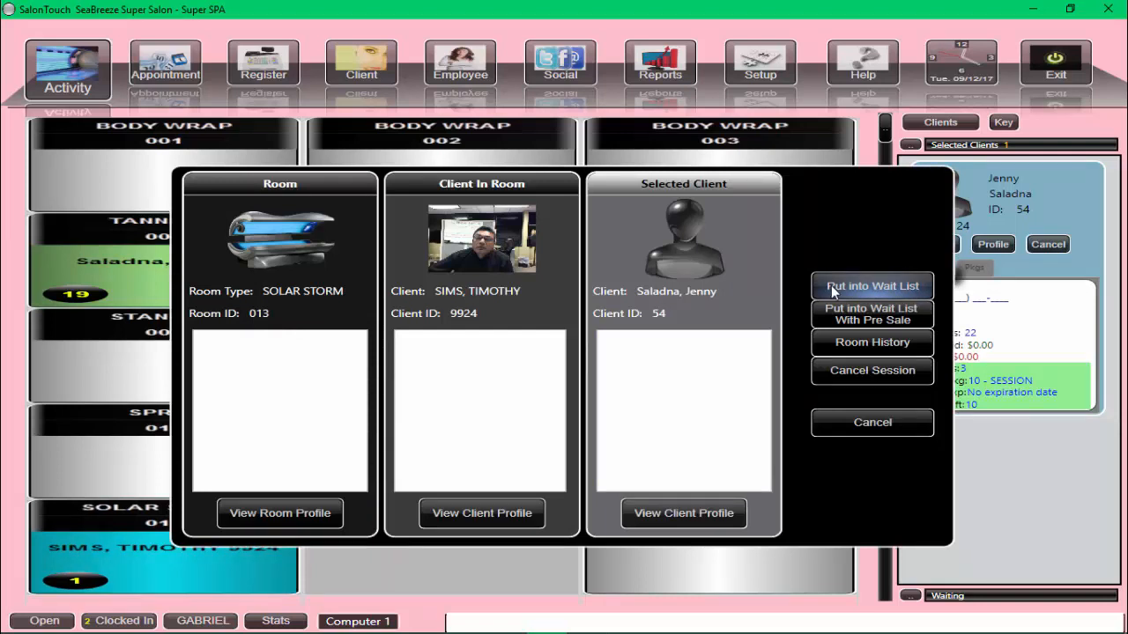
pyautogui.click(831, 286)
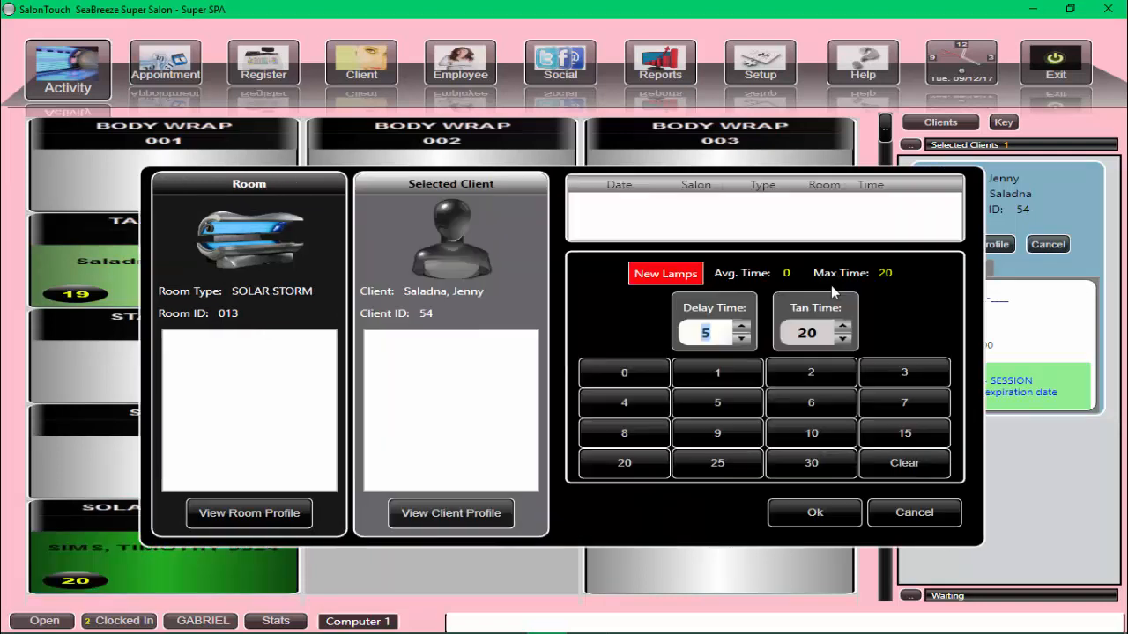
pyautogui.click(821, 516)
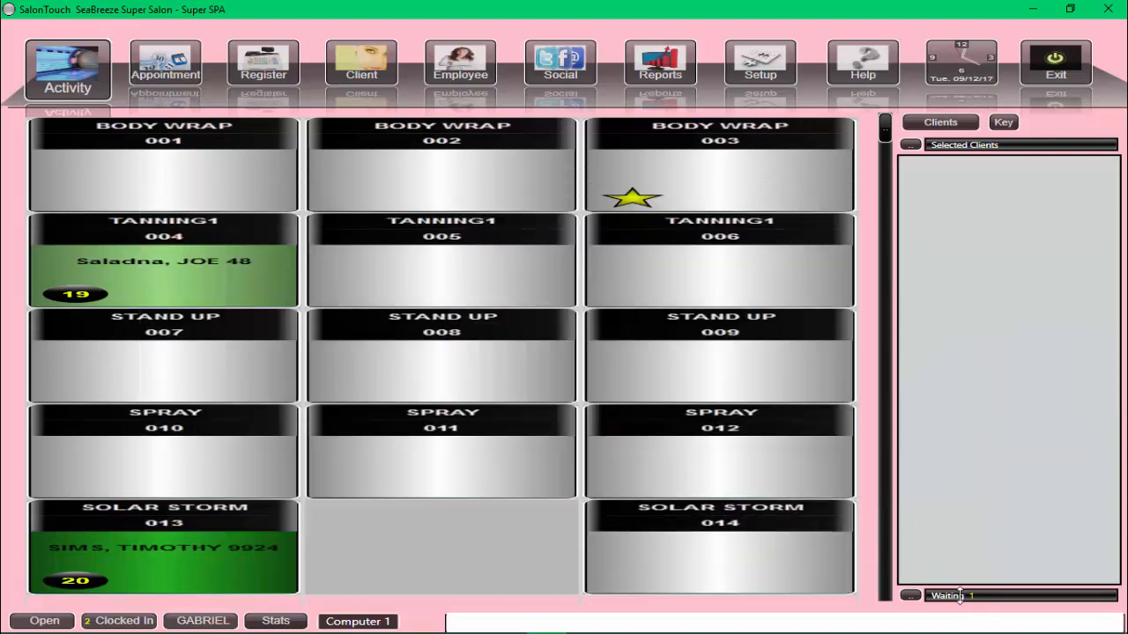
pyautogui.click(911, 597)
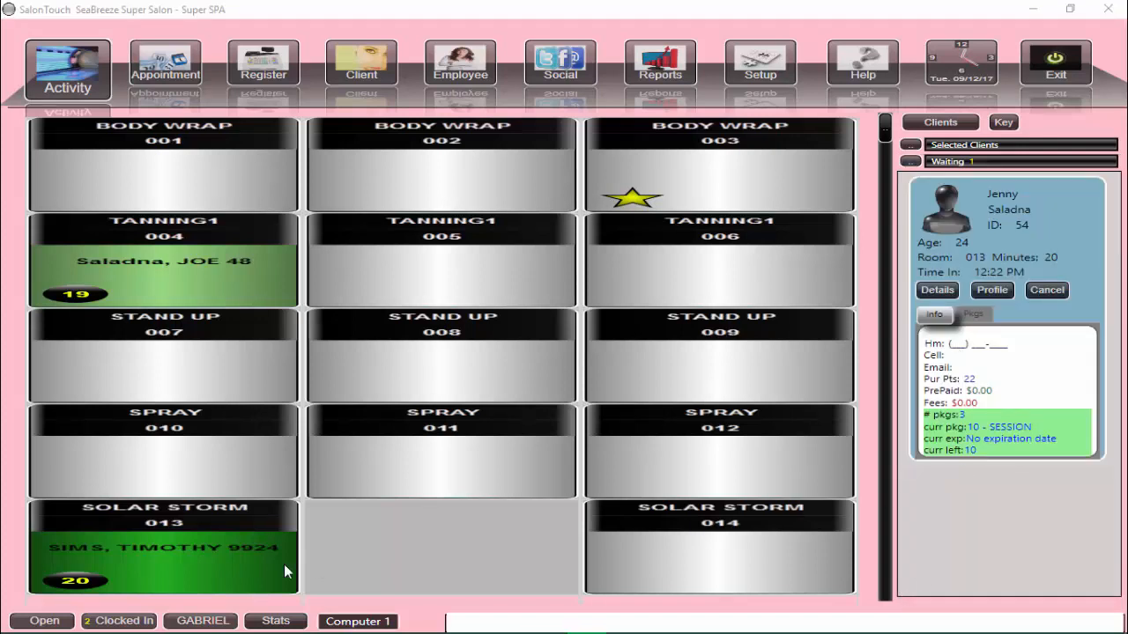
# Mark Solar Storm room 013 as clean and confirm that it was cleaned
pyautogui.click(160, 567)
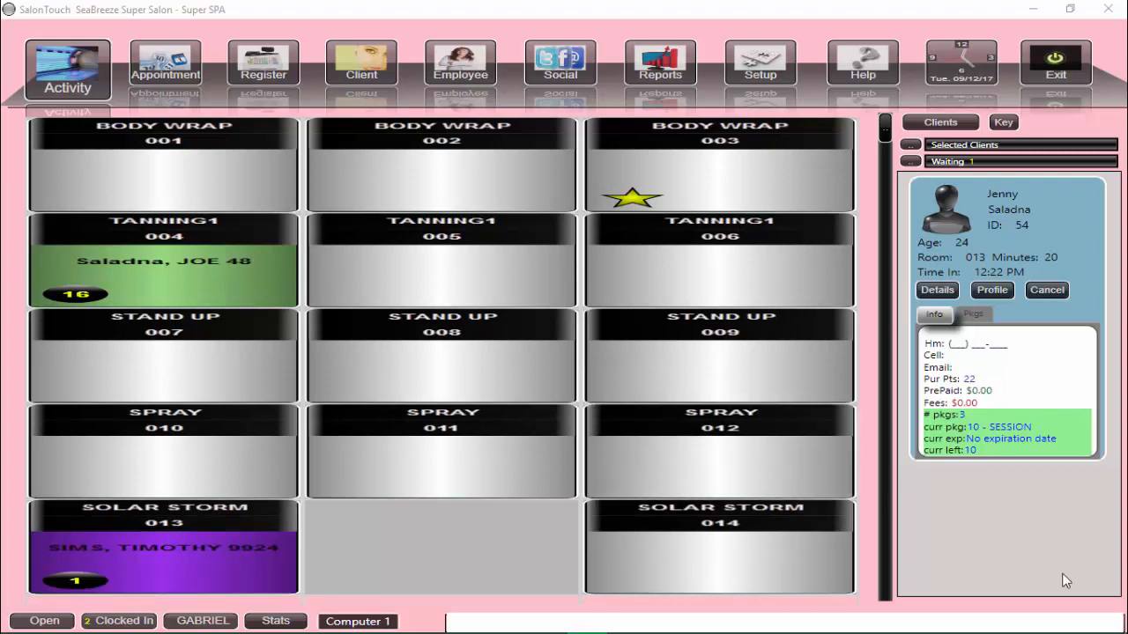
pyautogui.click(208, 563)
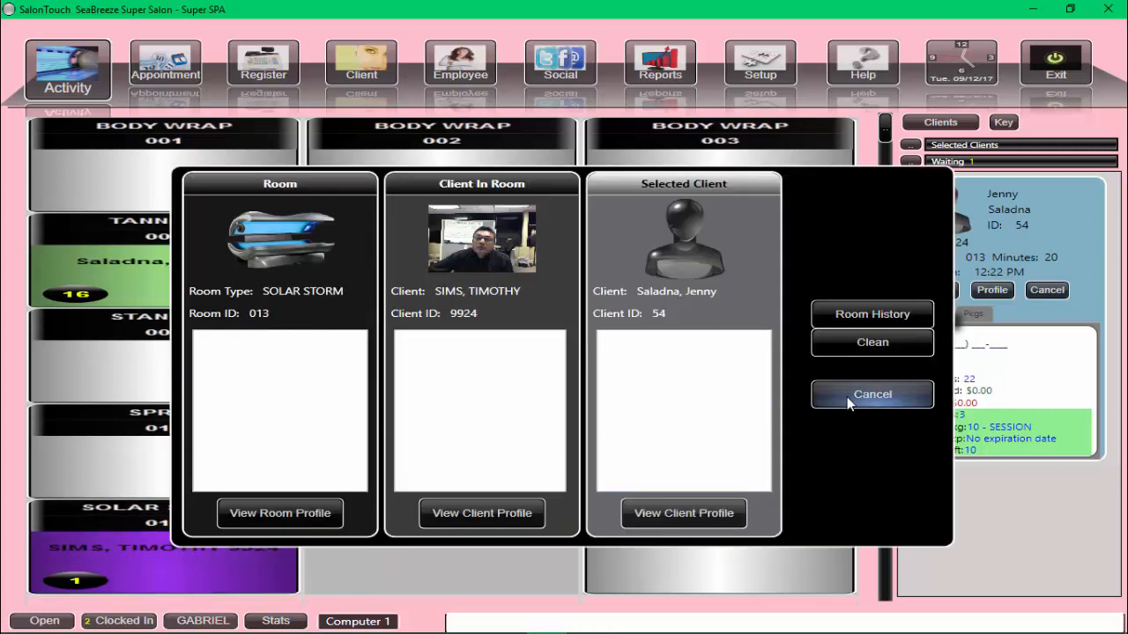
pyautogui.click(858, 345)
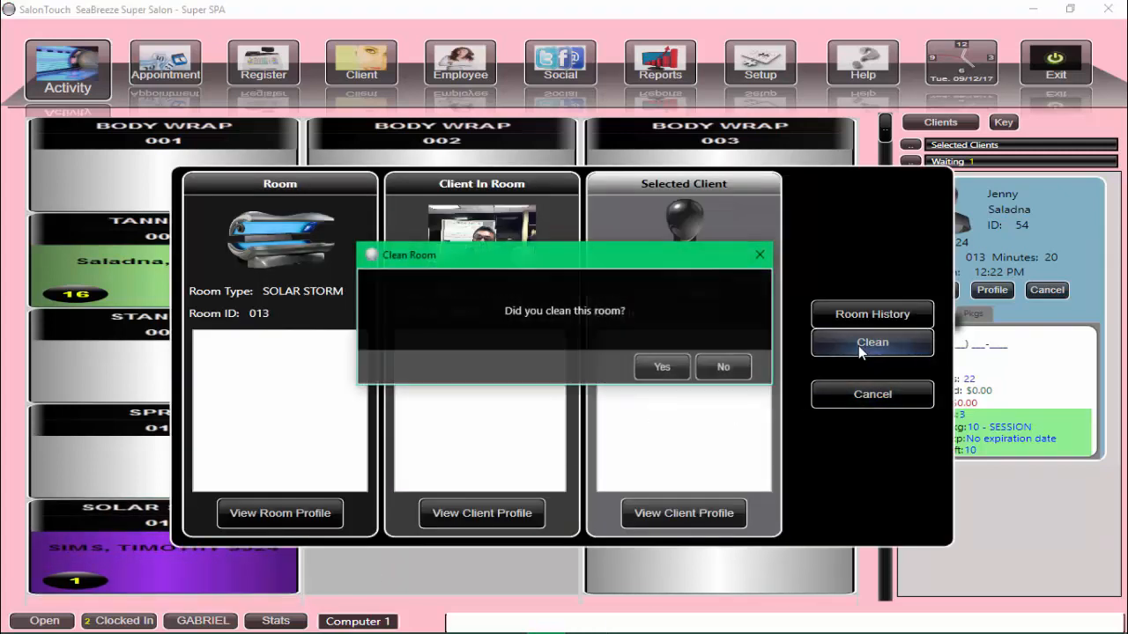
pyautogui.click(657, 370)
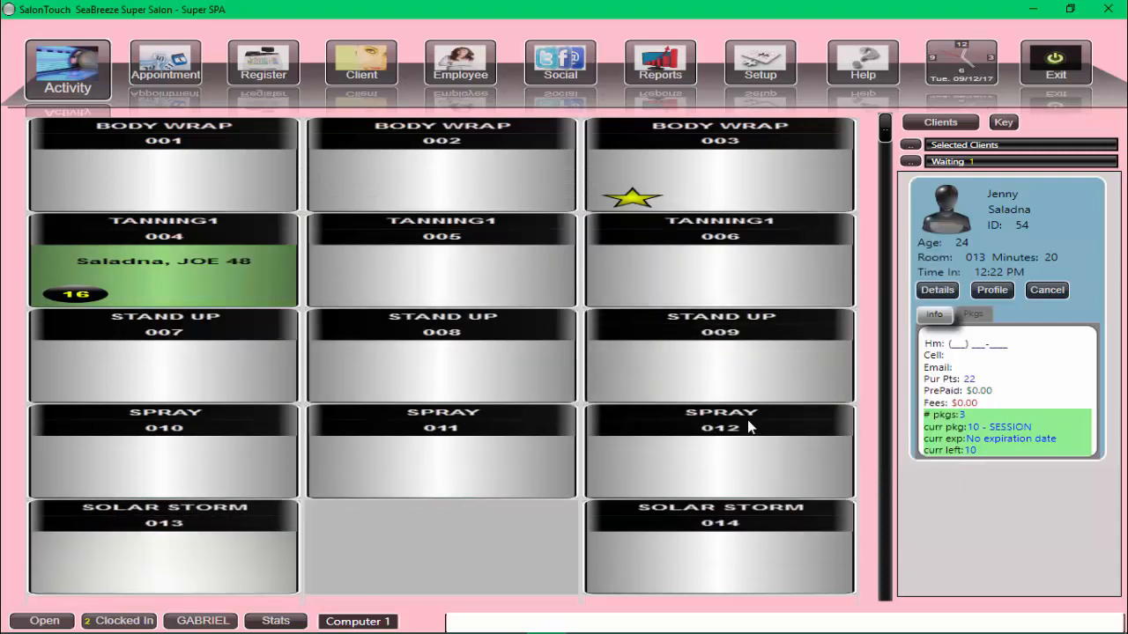
# Assign the waiting client to room 013 using a 10 - SESSION package and accept the tanning times
pyautogui.click(1074, 249)
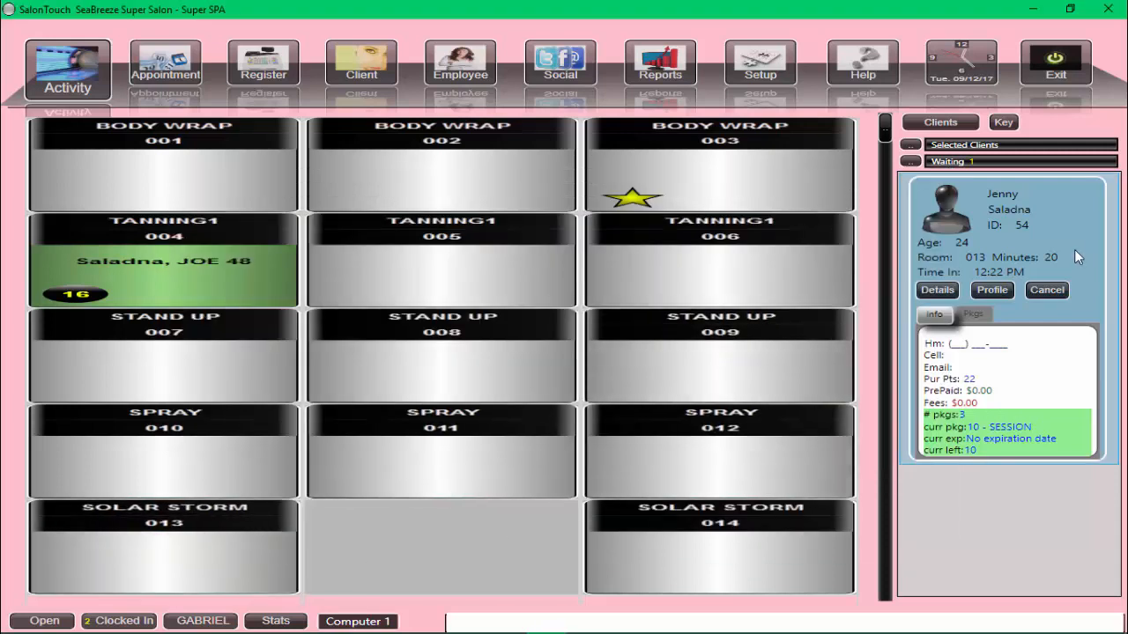
pyautogui.click(169, 569)
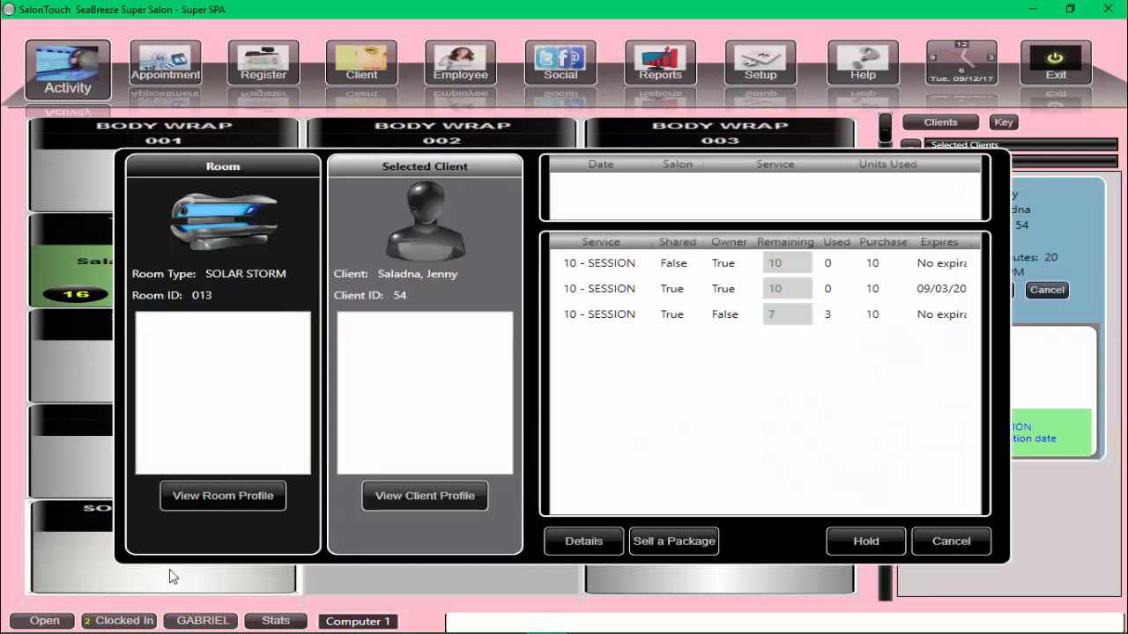
pyautogui.click(594, 292)
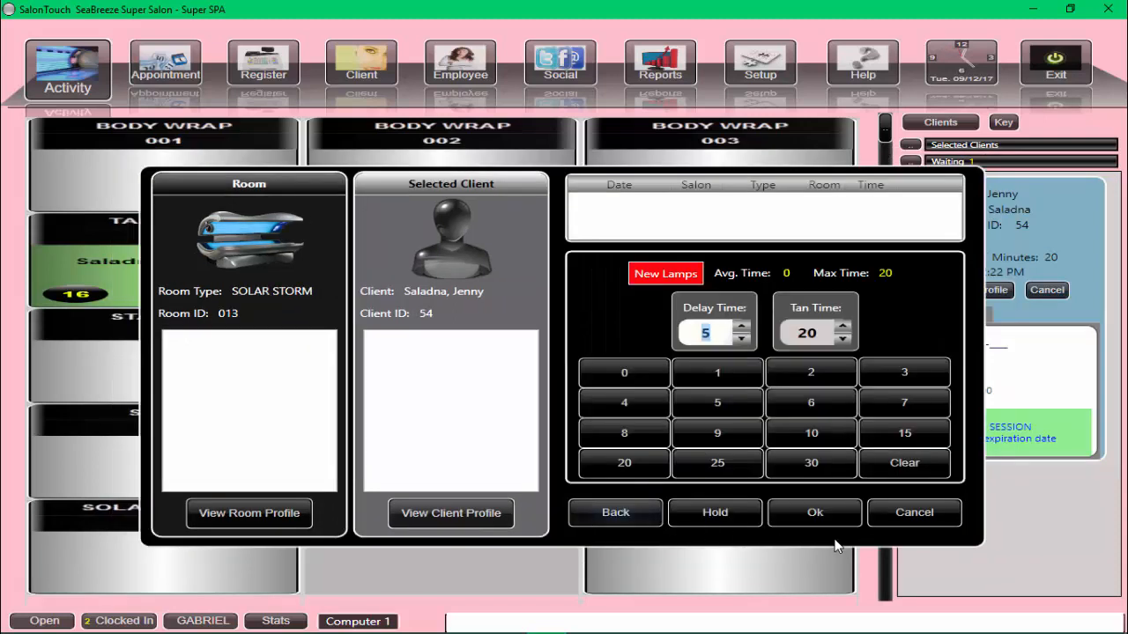
pyautogui.click(816, 512)
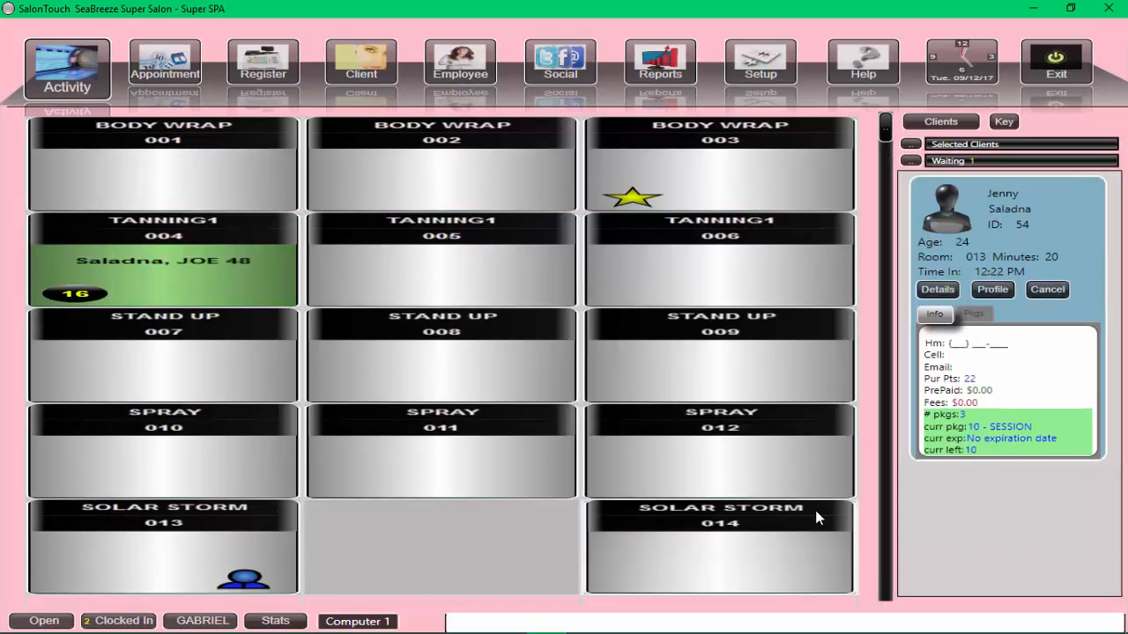
pyautogui.click(814, 510)
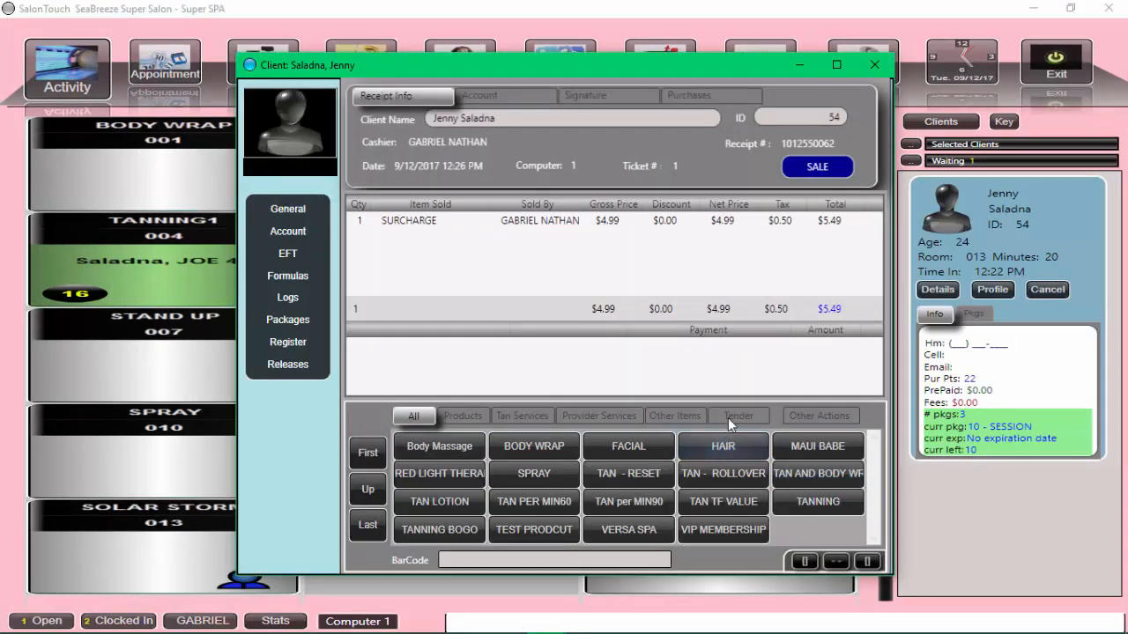
# Pay the client's surcharge in cash and complete the sale without printing a receipt
pyautogui.click(729, 416)
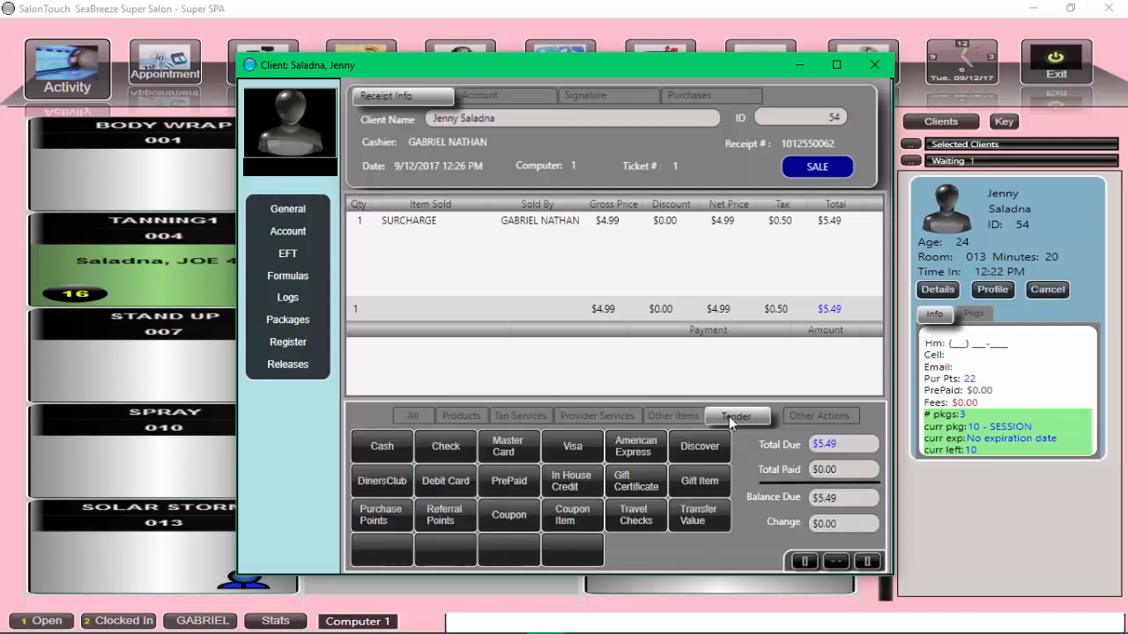
pyautogui.click(377, 450)
pyautogui.click(654, 458)
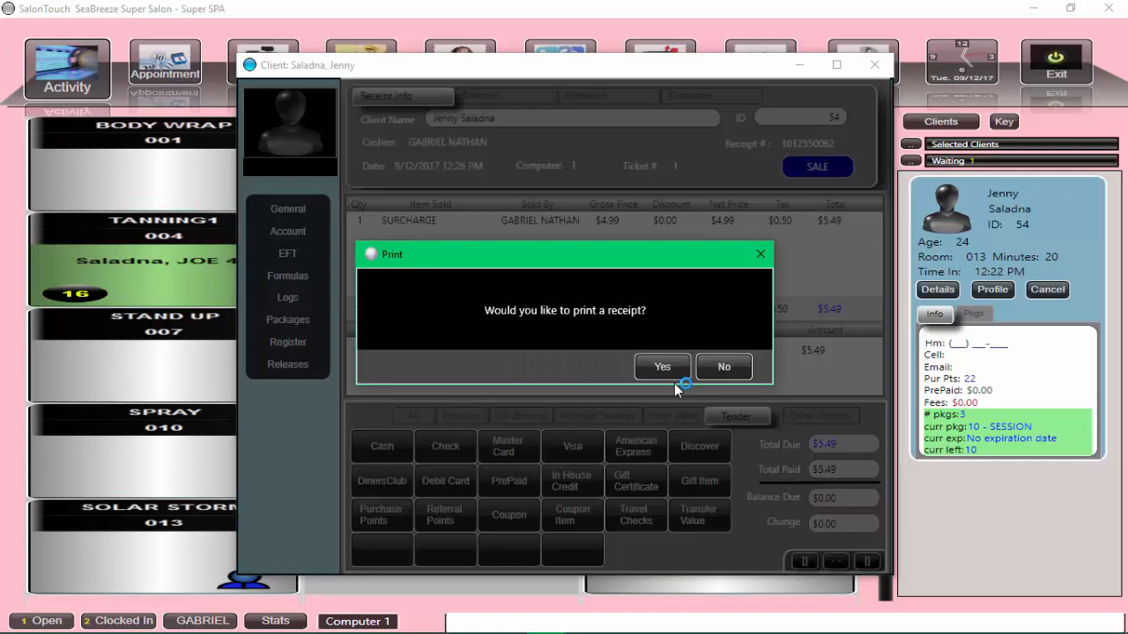
pyautogui.click(719, 367)
pyautogui.click(691, 370)
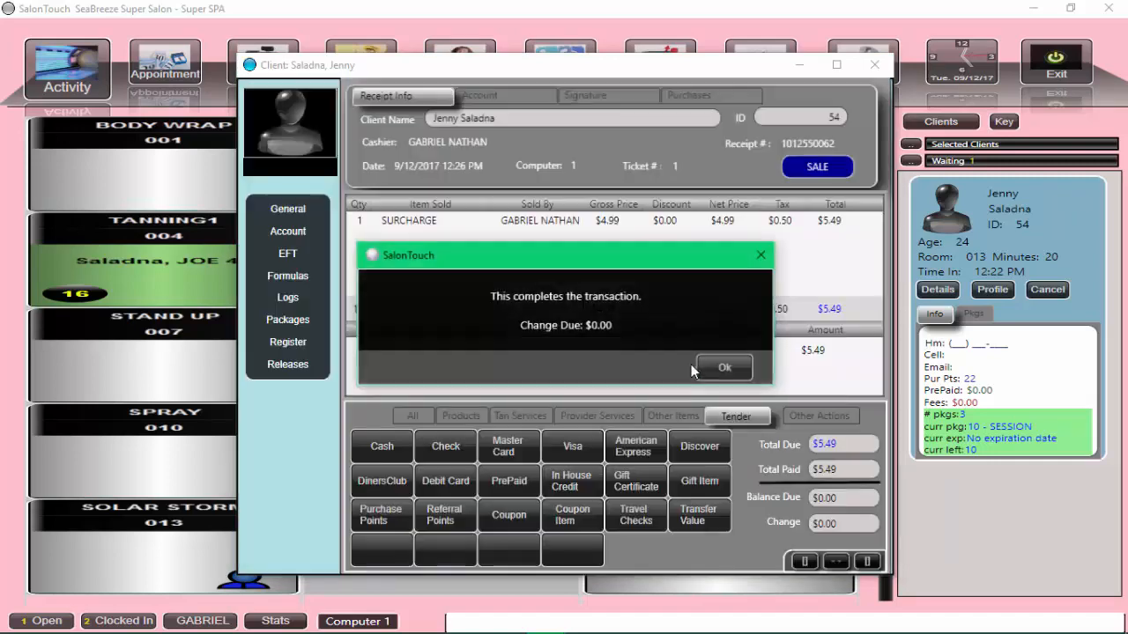
pyautogui.click(715, 370)
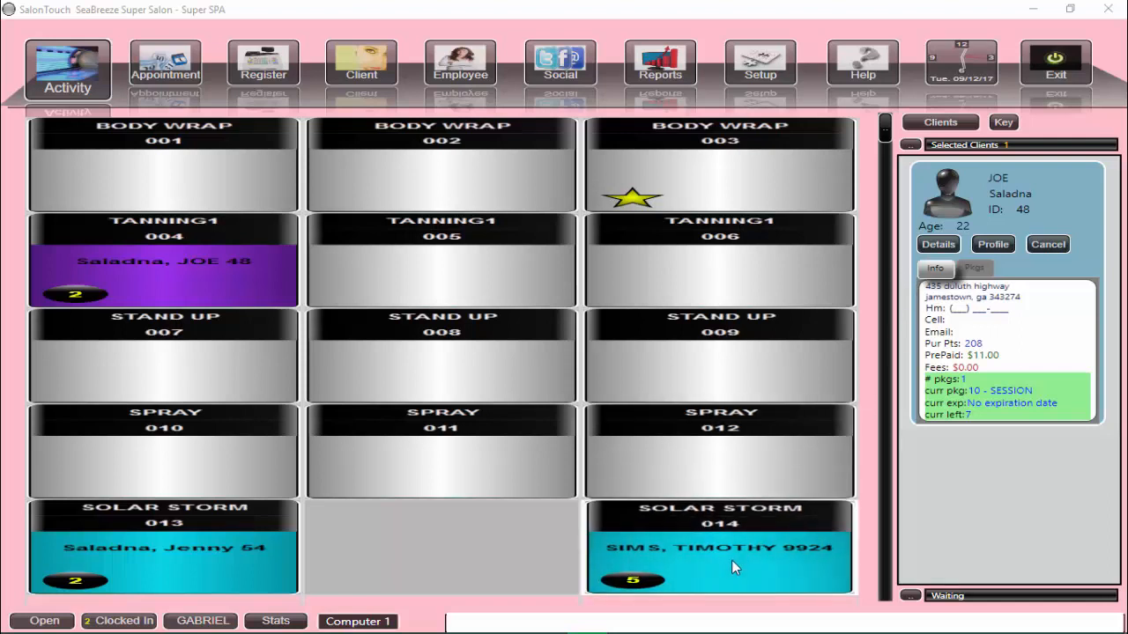
# Put the selected client on the pre-sale wait list for room 014 using the 10 - SESSION package, delay time 5 and tan time 20
pyautogui.click(731, 560)
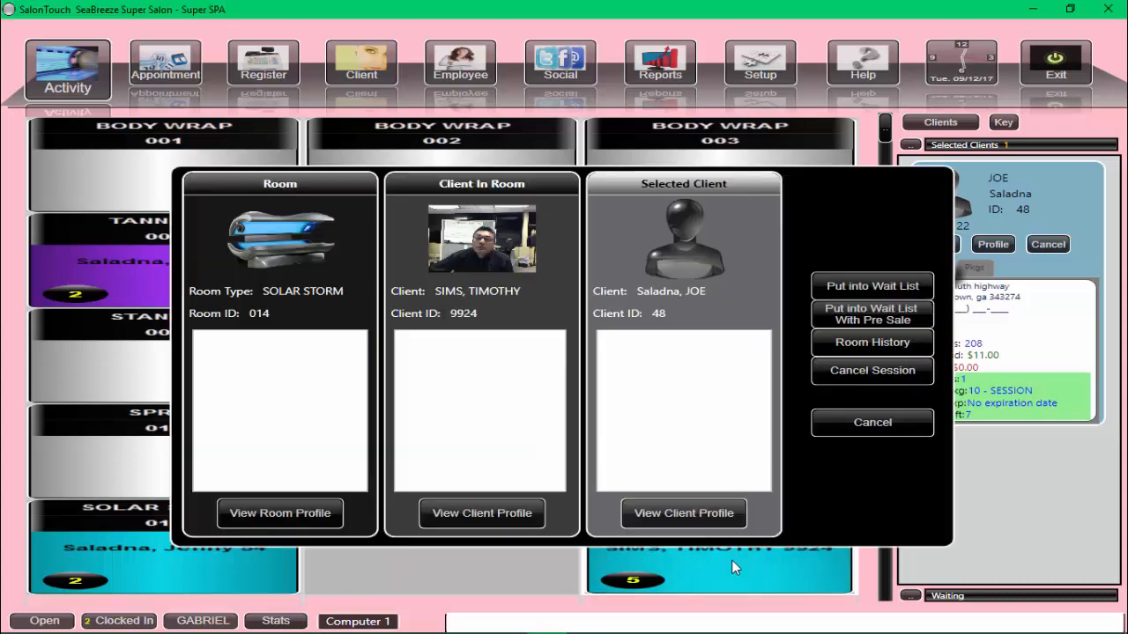
pyautogui.click(852, 322)
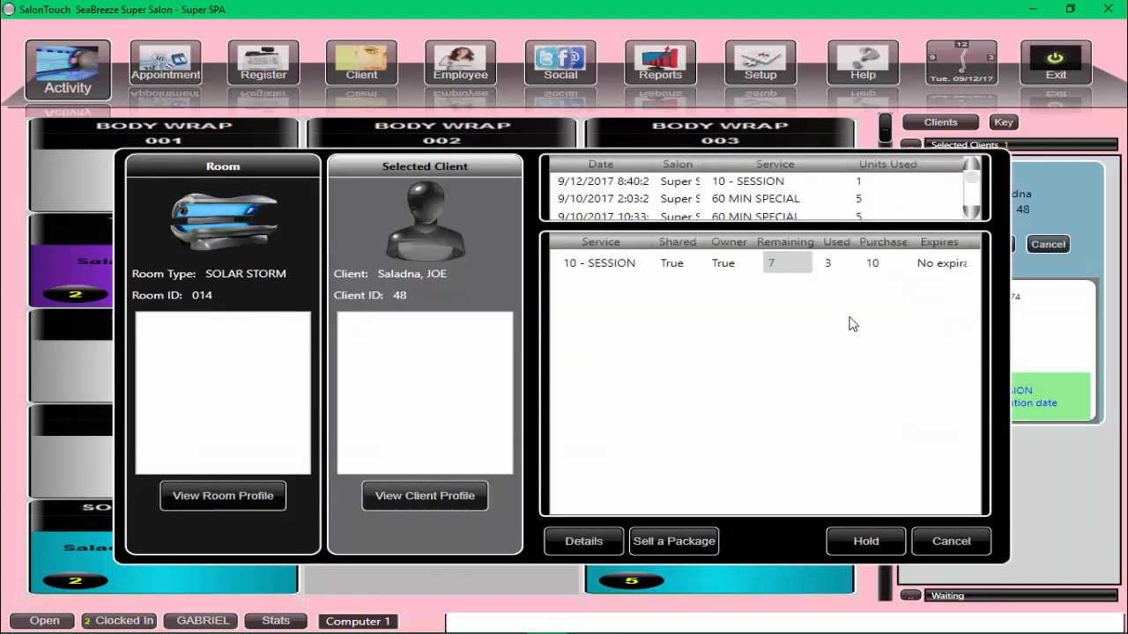
pyautogui.click(597, 270)
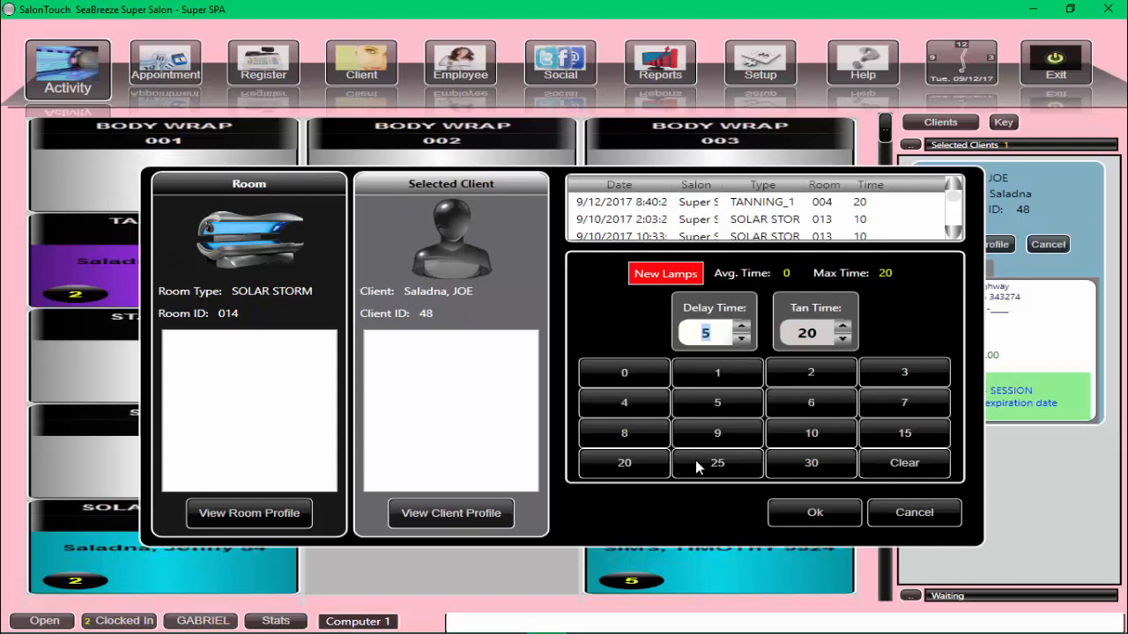
pyautogui.click(811, 513)
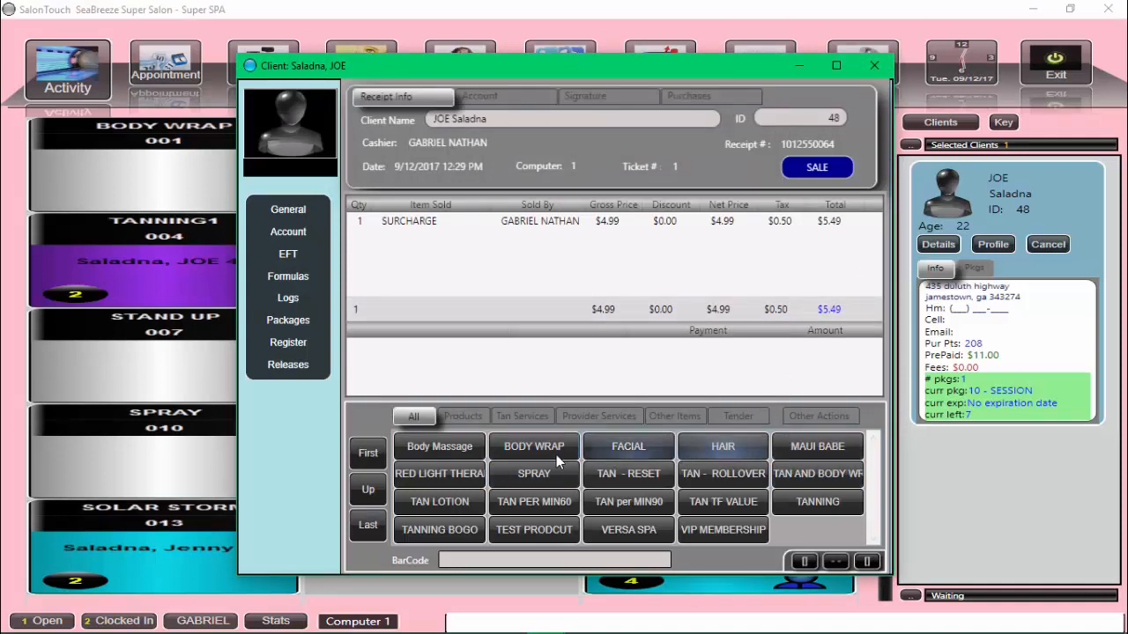
# Pay the surcharge in cash, decline the emailed receipt and complete the pre-sale transaction
pyautogui.click(730, 414)
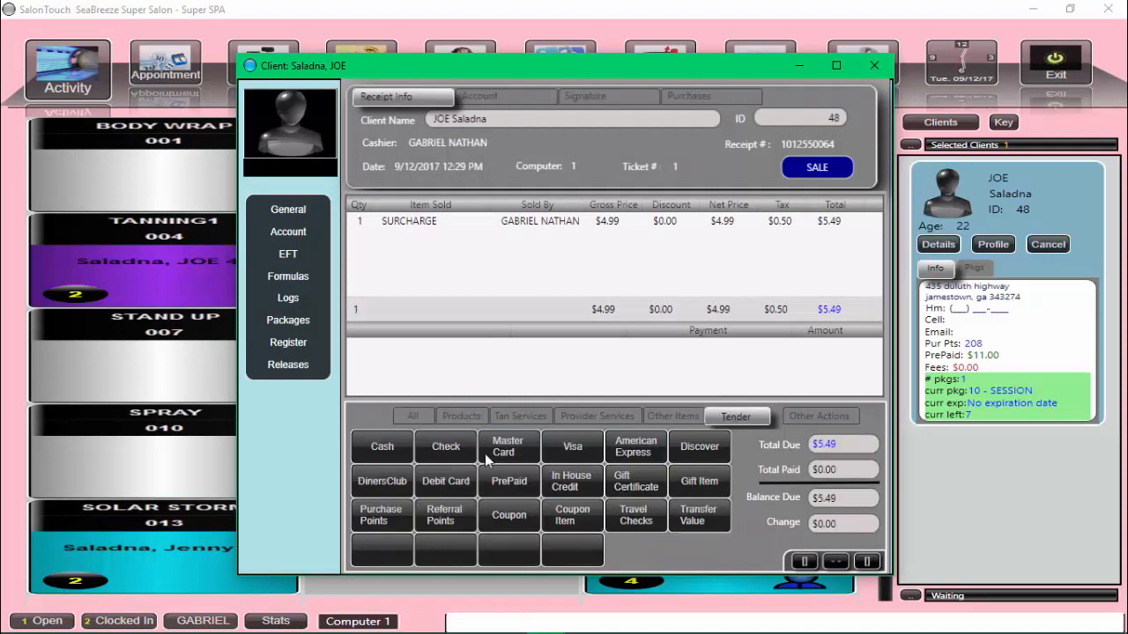
pyautogui.click(371, 454)
pyautogui.click(652, 427)
pyautogui.click(642, 457)
pyautogui.click(721, 370)
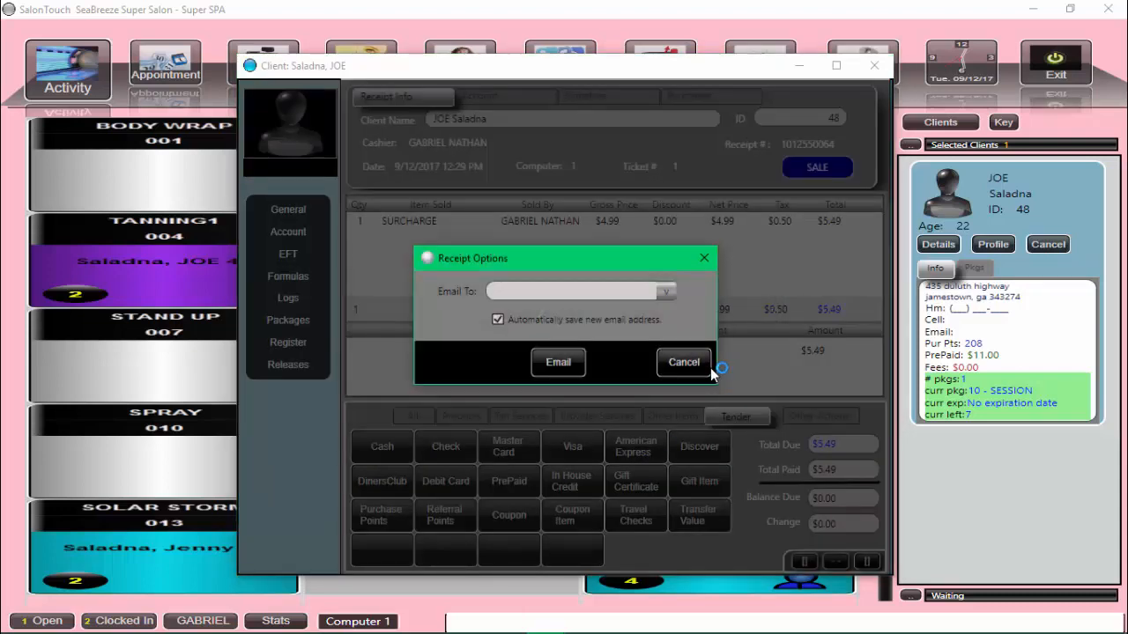
pyautogui.click(683, 362)
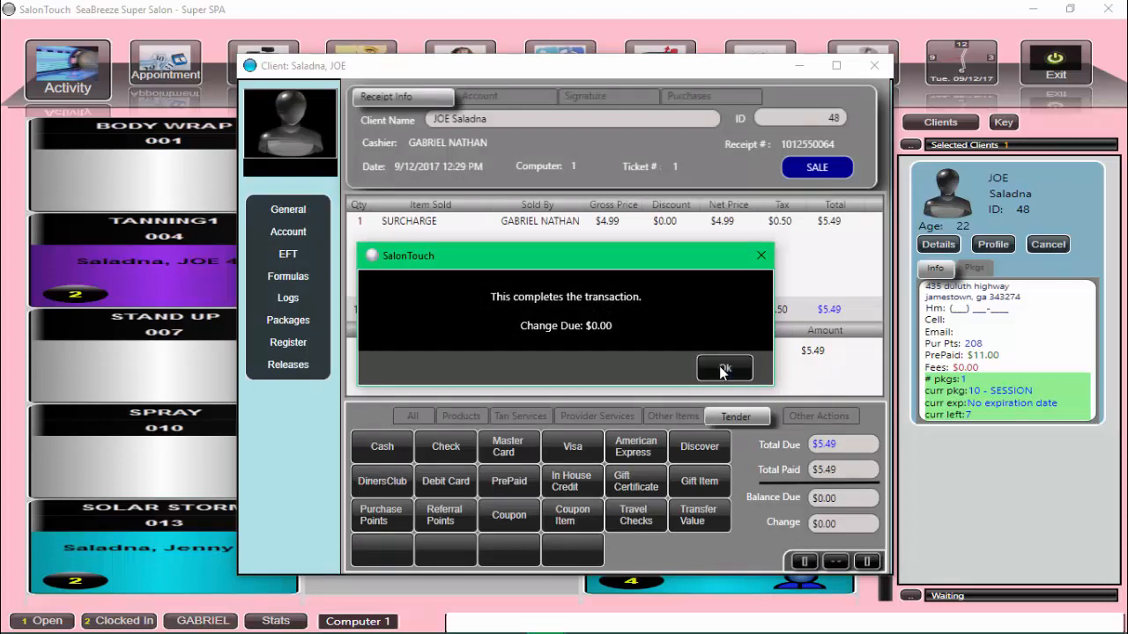
pyautogui.click(721, 371)
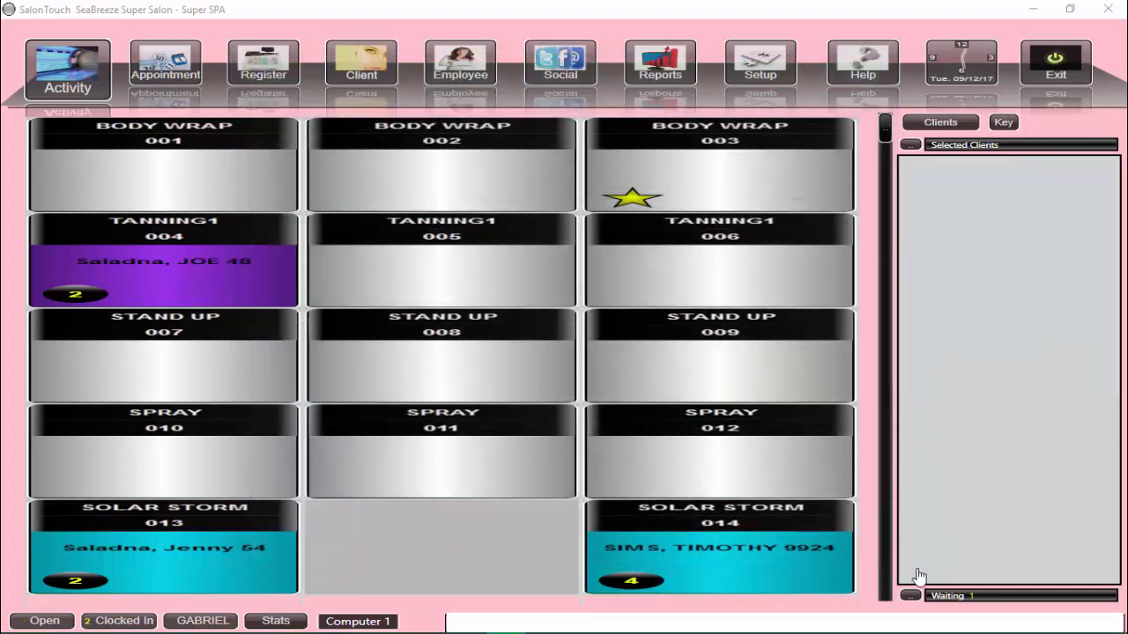
# Show the waiting clients and assign the prepaid waiting client to Solar Storm room 014
pyautogui.click(908, 596)
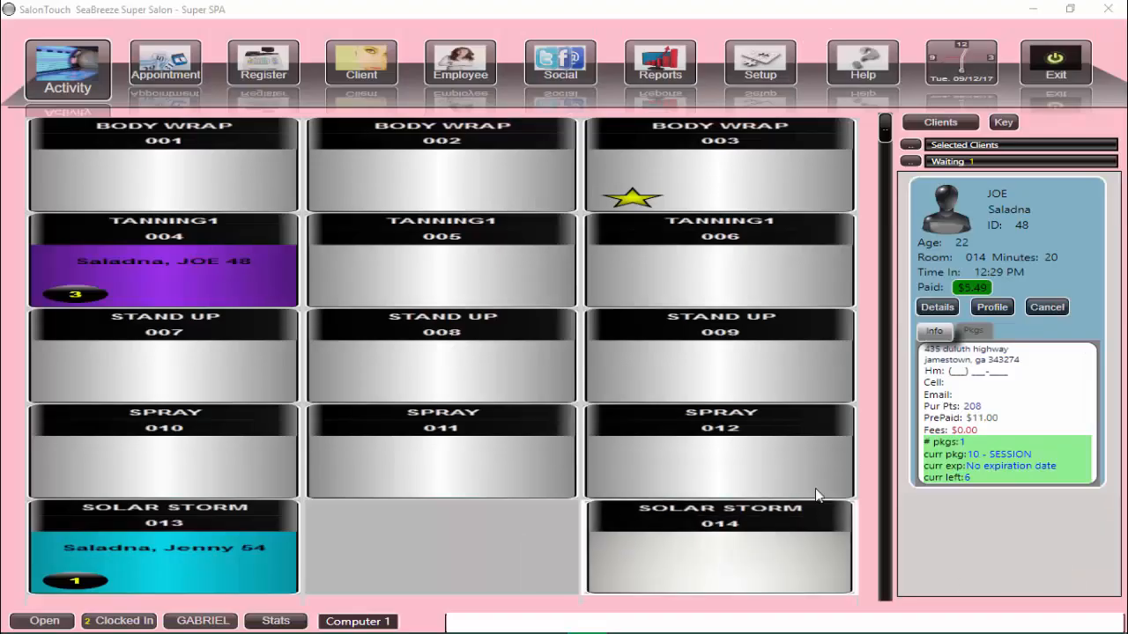
pyautogui.click(1052, 273)
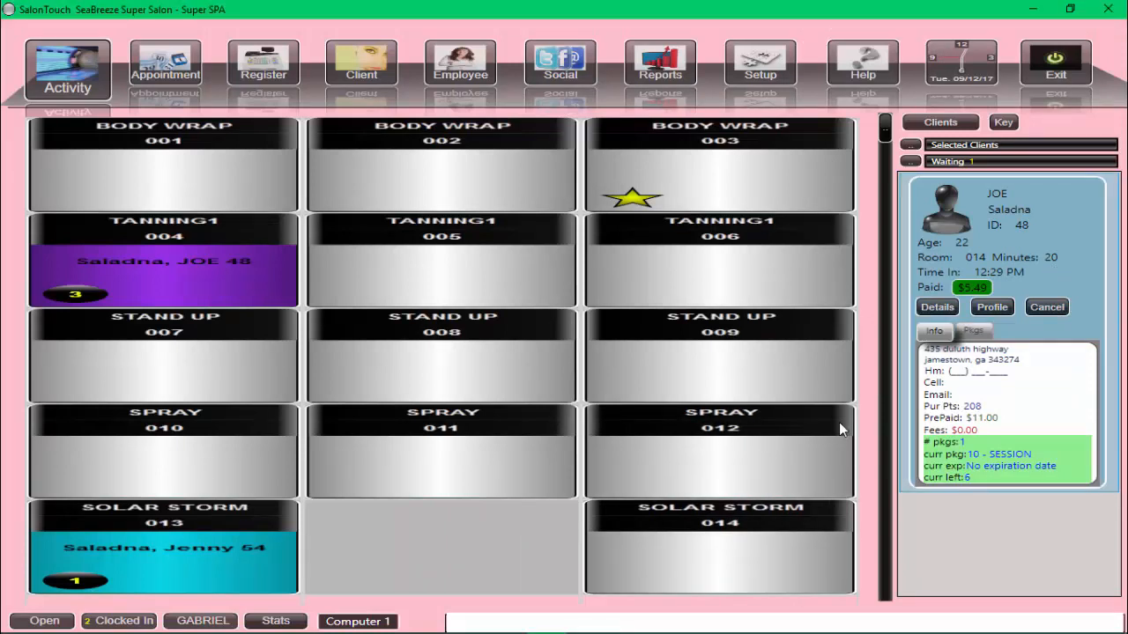
pyautogui.click(720, 561)
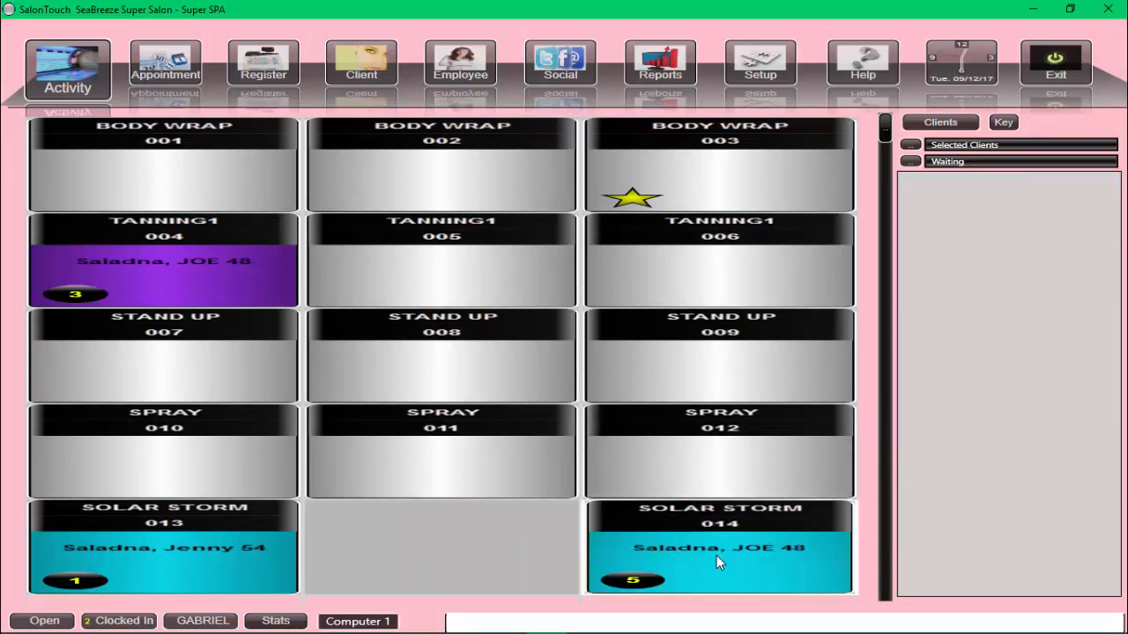